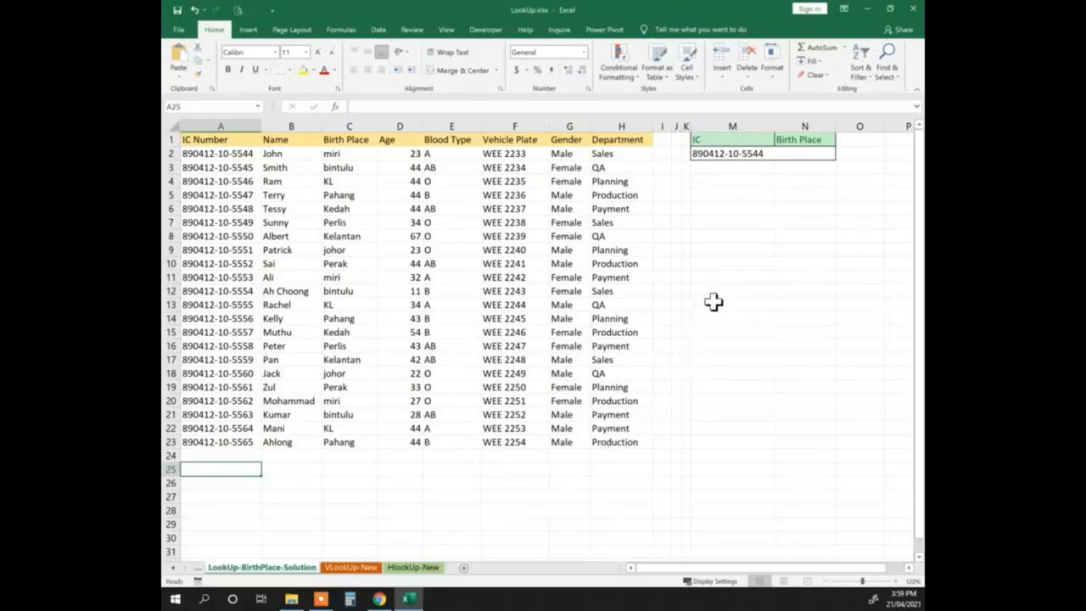
# Start a function in cell N2 by searching the function list for vlookup and choosing VLOOKUP
pyautogui.click(707, 155)
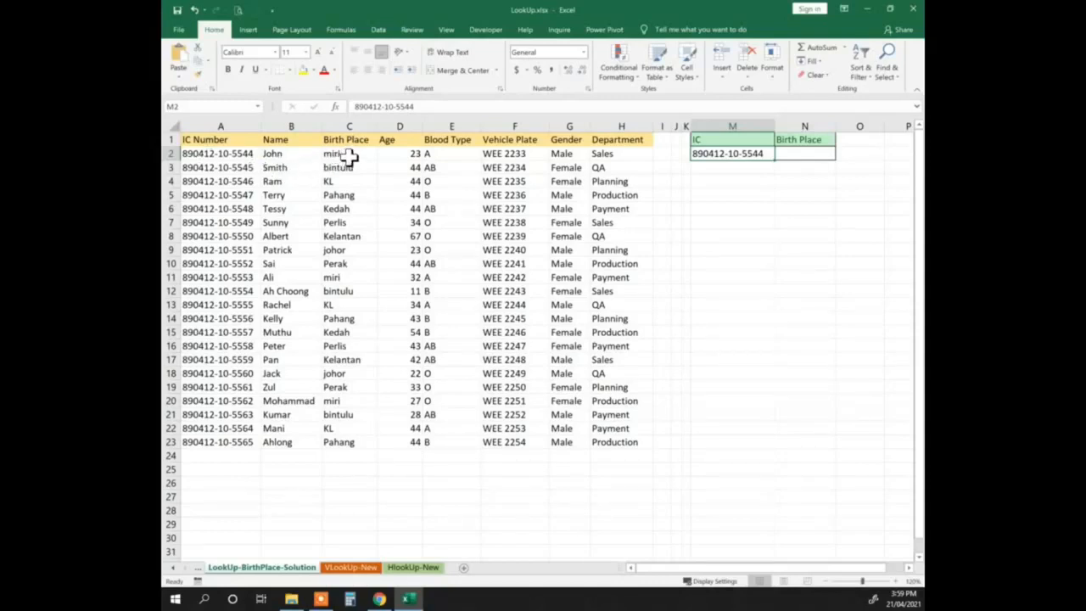
pyautogui.click(796, 154)
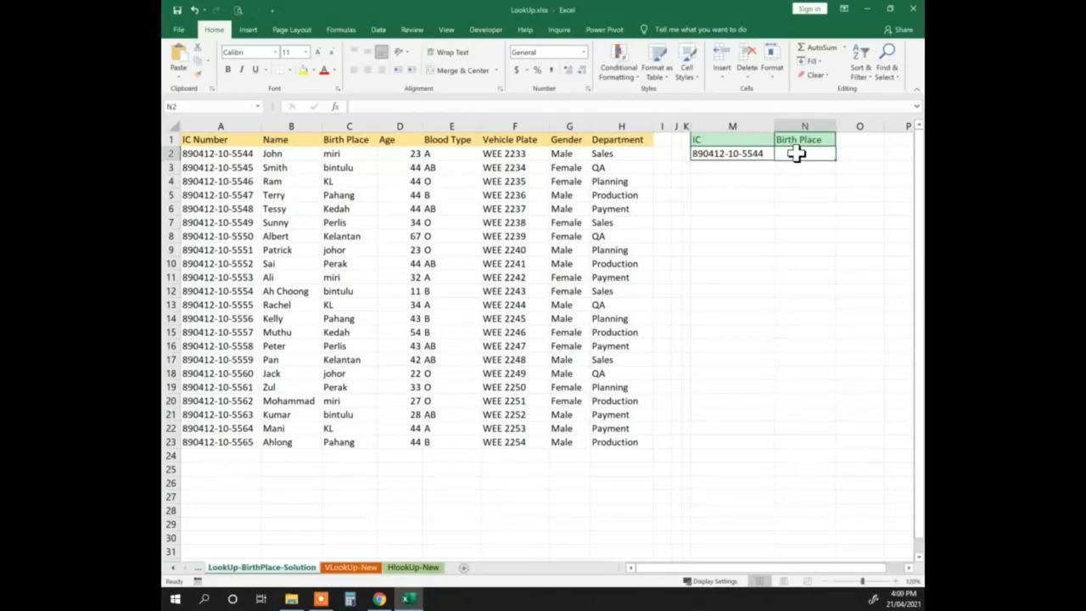
pyautogui.click(335, 109)
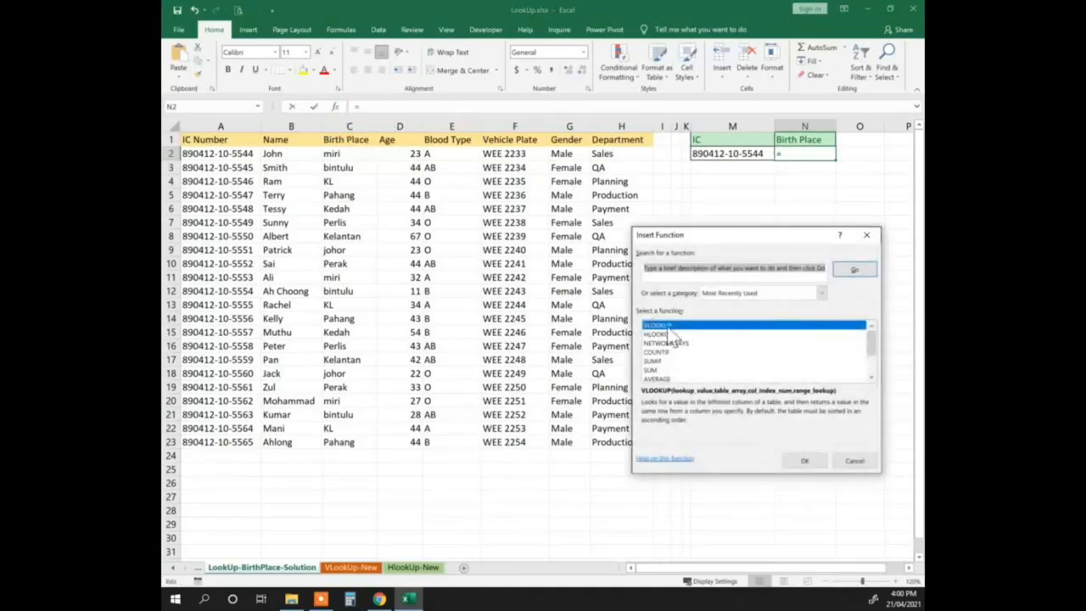
pyautogui.click(736, 272)
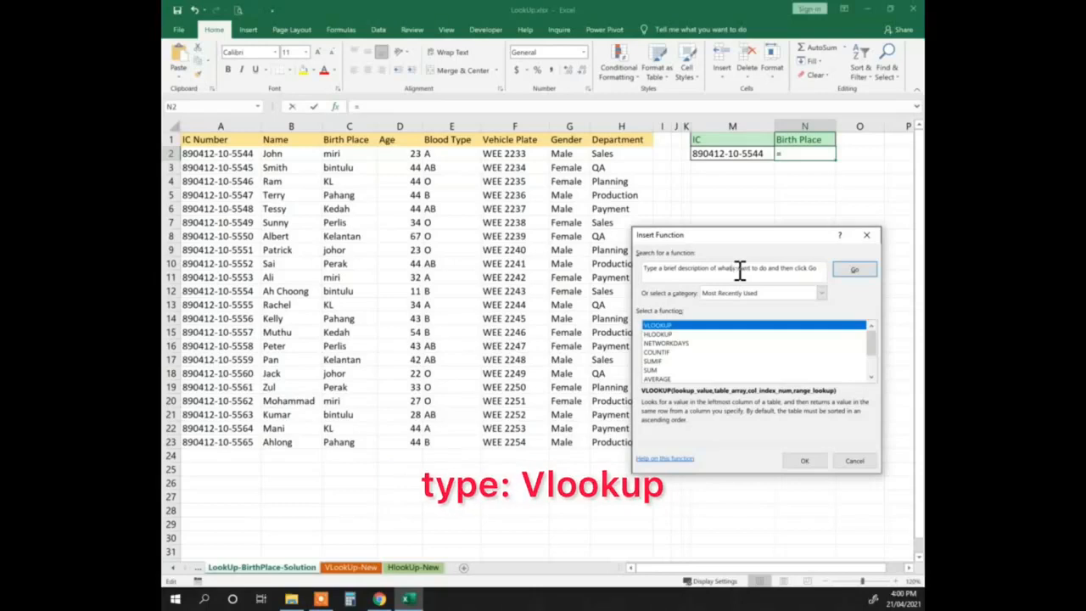
pyautogui.moveTo(803, 268); pyautogui.dragTo(645, 268)
pyautogui.press('Delete')
pyautogui.write('vlookup')
pyautogui.click(850, 270)
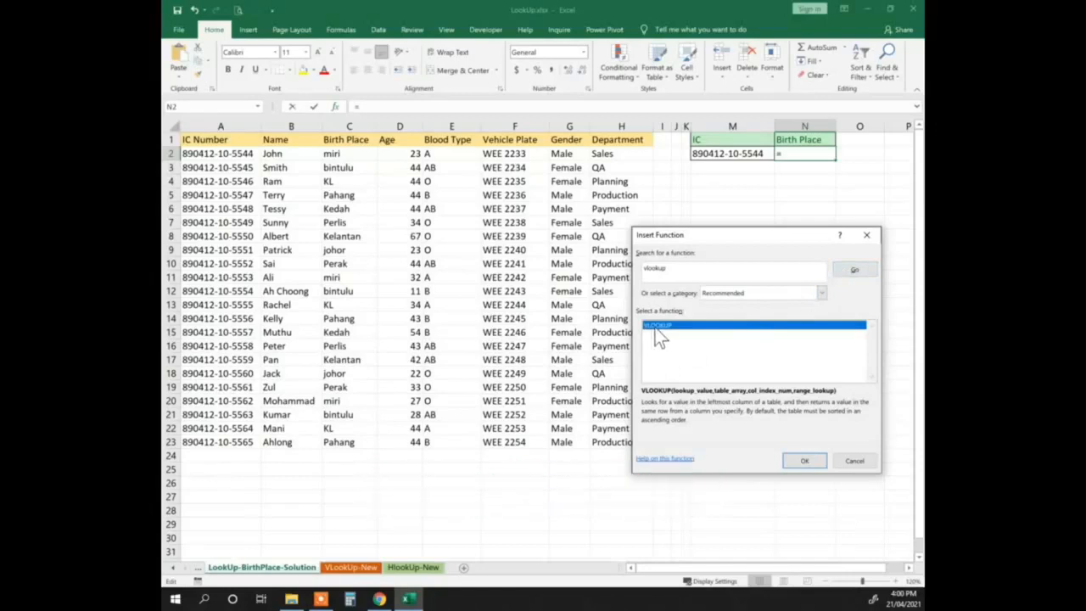
pyautogui.click(798, 462)
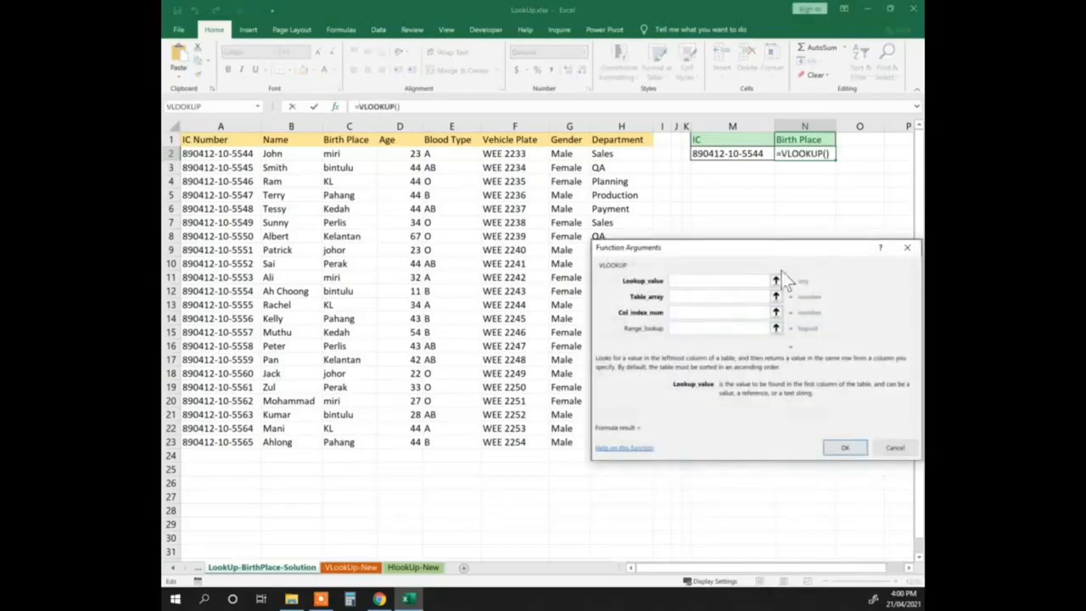
# Set VLOOKUP's lookup value to M2 and its table array to A1:H23
pyautogui.moveTo(776, 253); pyautogui.dragTo(591, 328)
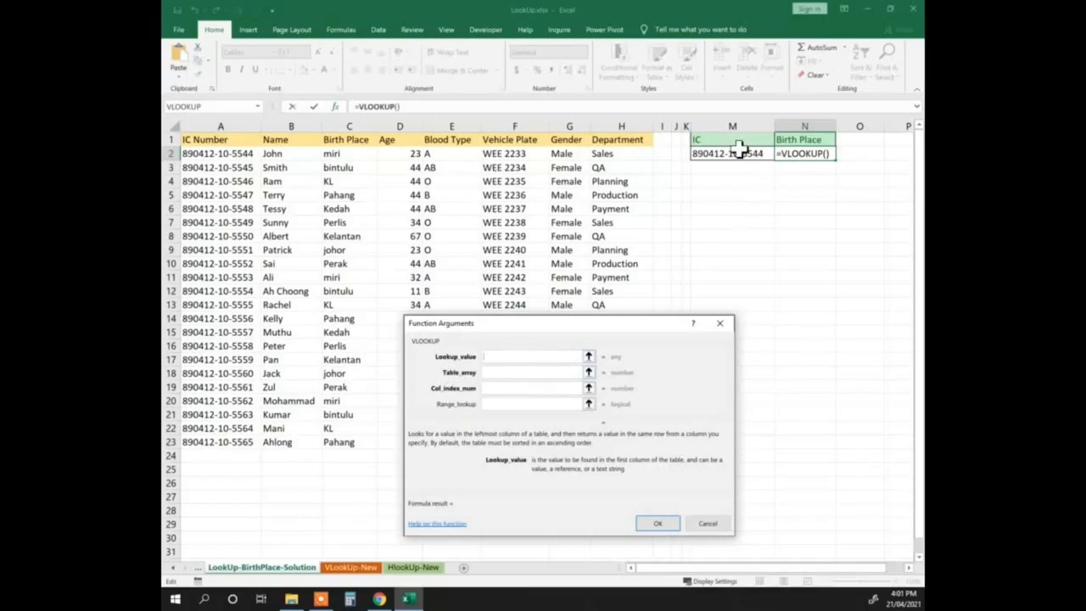
pyautogui.click(704, 156)
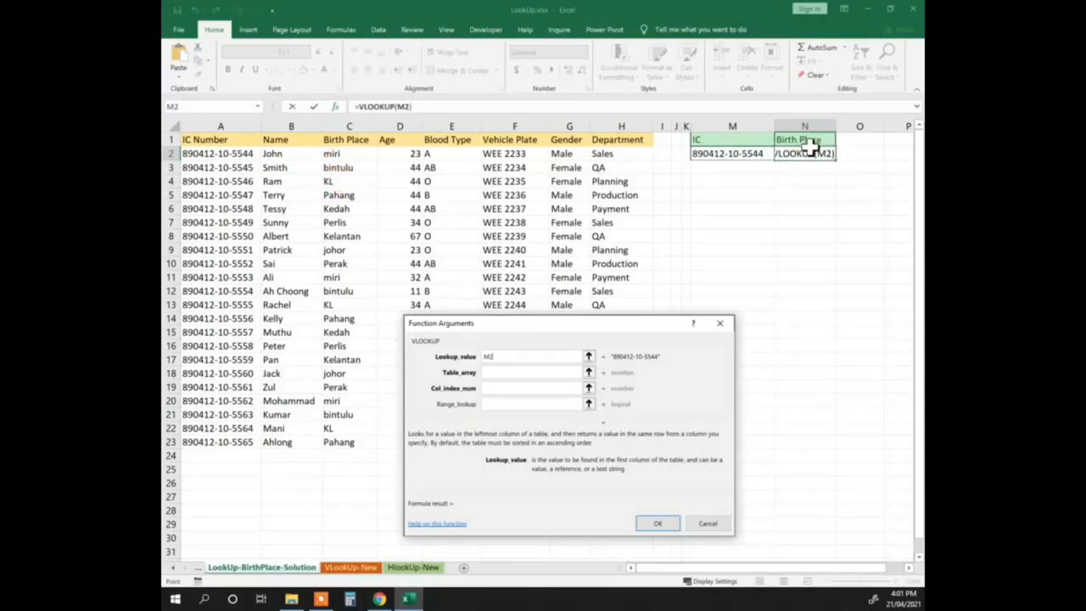
pyautogui.click(496, 374)
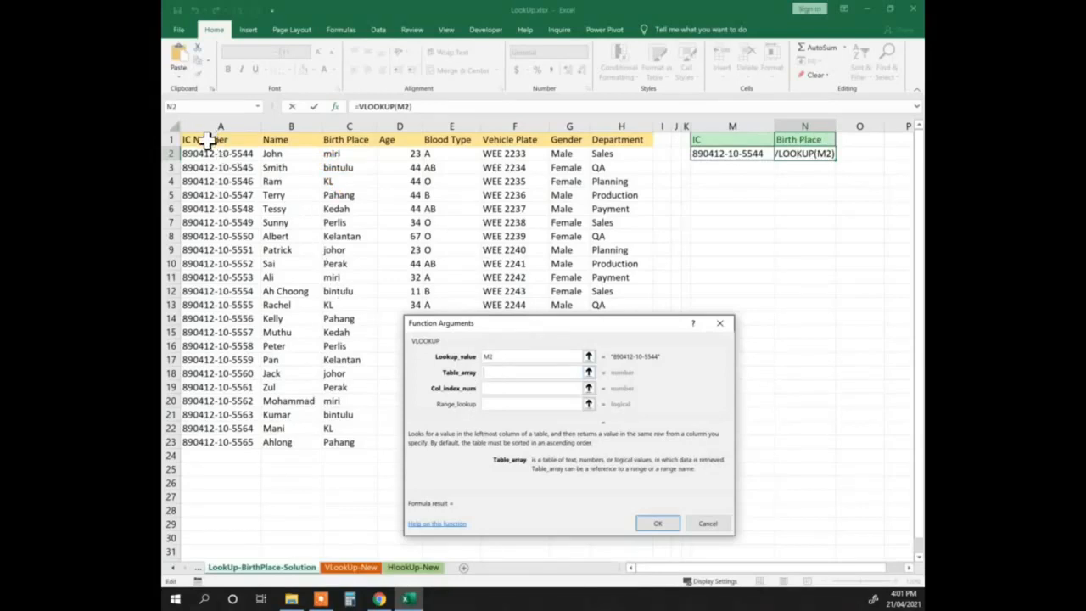
pyautogui.moveTo(208, 142); pyautogui.dragTo(628, 441)
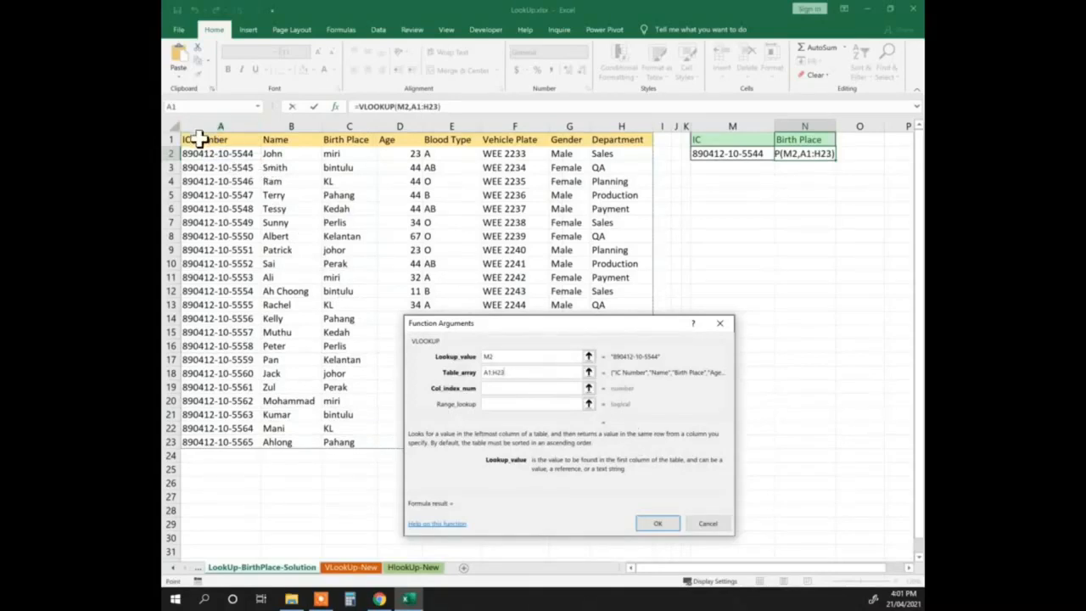
# Set the column index to 3 and range lookup to 0, then confirm the VLOOKUP formula
pyautogui.click(509, 391)
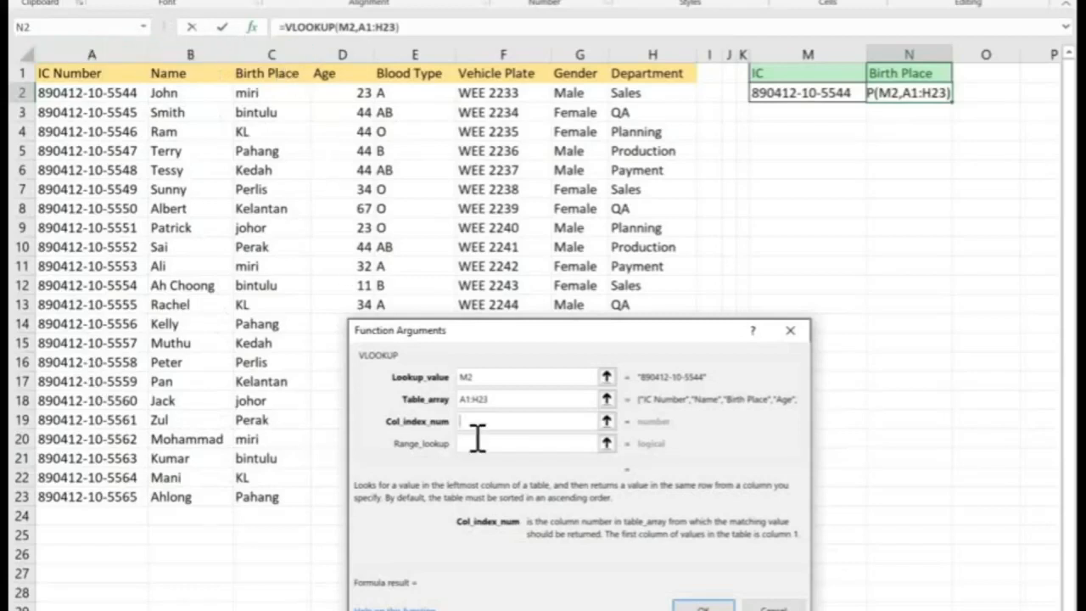
pyautogui.click(509, 424)
pyautogui.write('3')
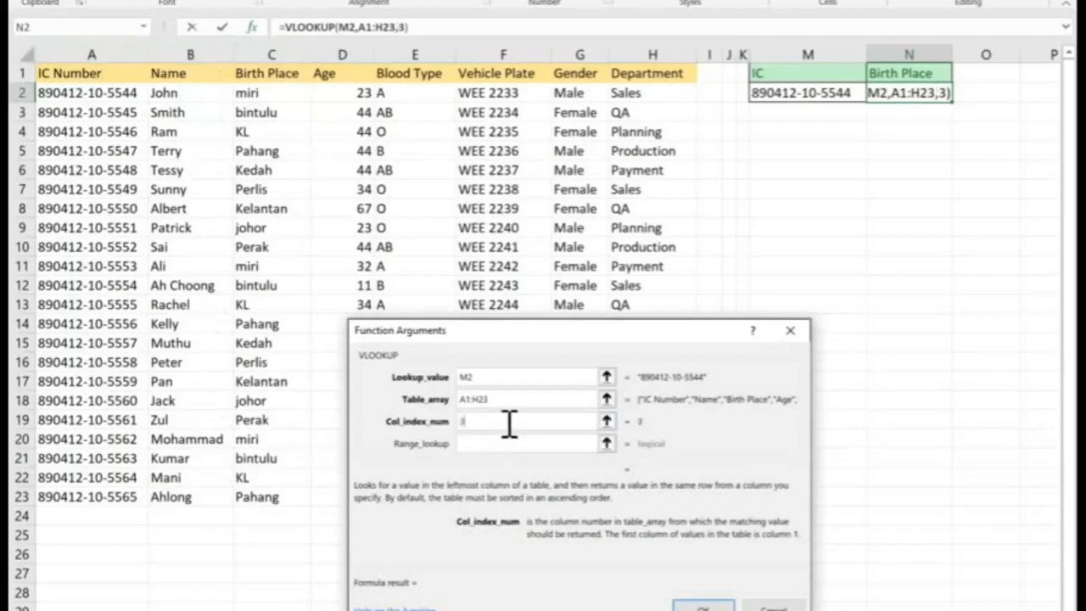
pyautogui.click(548, 448)
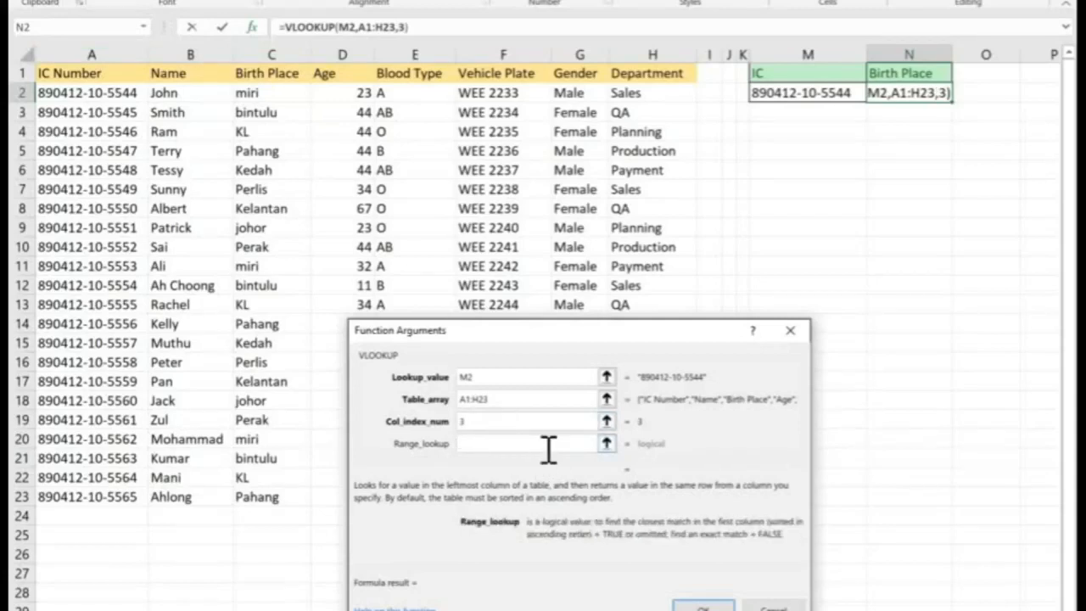
pyautogui.write('0')
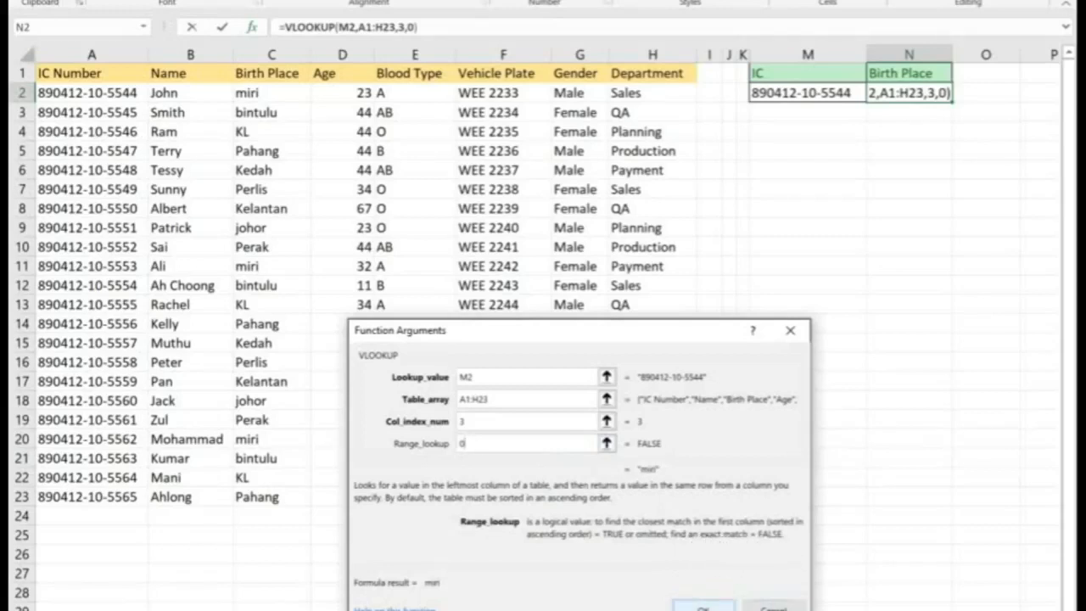
pyautogui.click(696, 602)
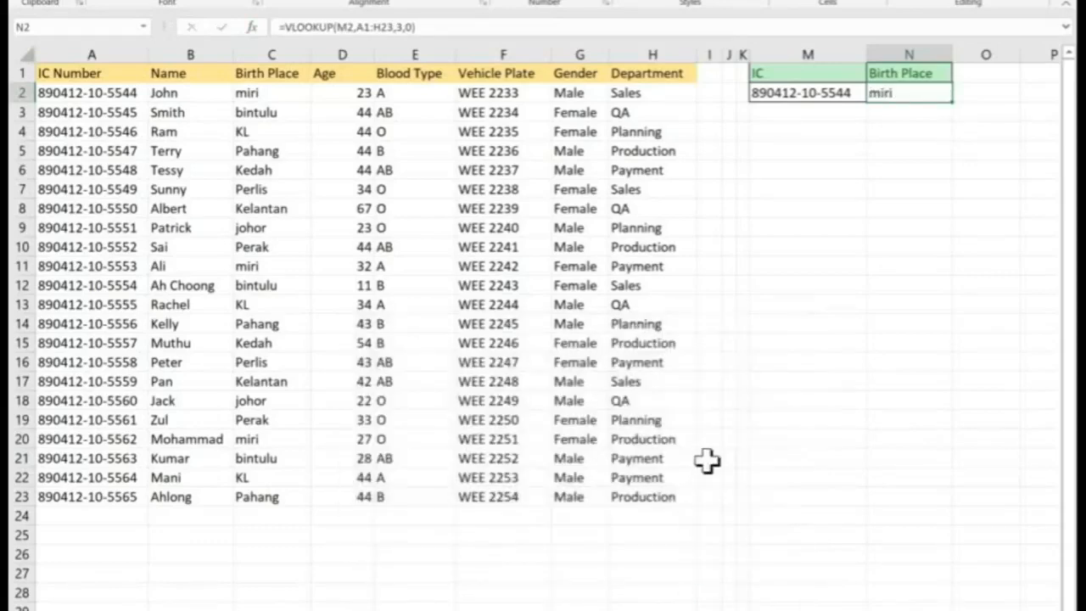
# Compare the birth place returned in N2 with the matching IC row in the data table
pyautogui.scroll(-2, 921, 93)
pyautogui.hscroll(3, 921, 93)
pyautogui.hscroll(-3, 776, 165)
pyautogui.hscroll(-1, 777, 166)
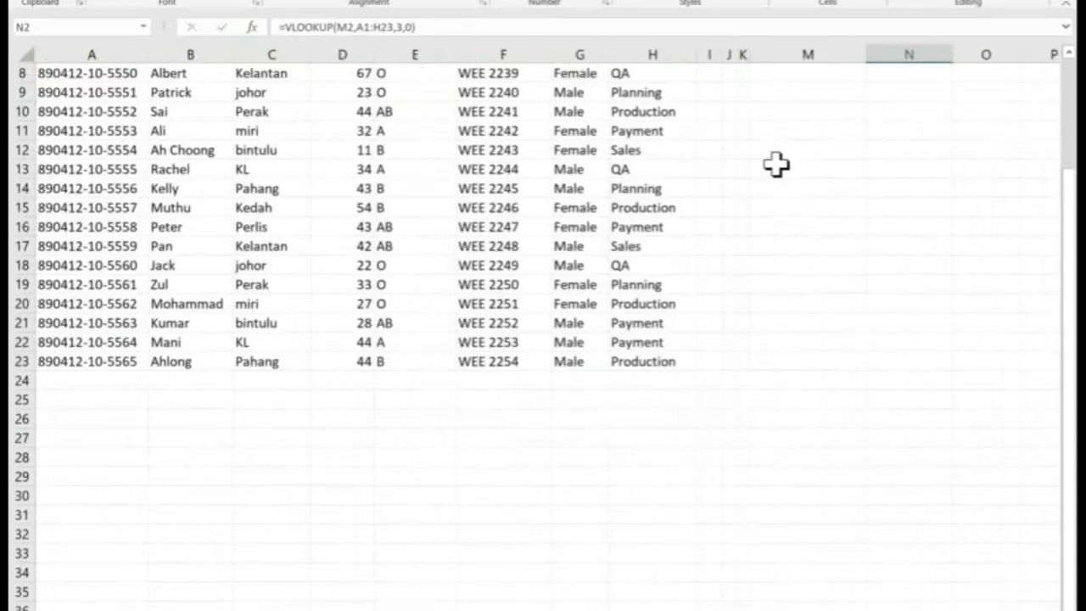
pyautogui.scroll(2, 777, 166)
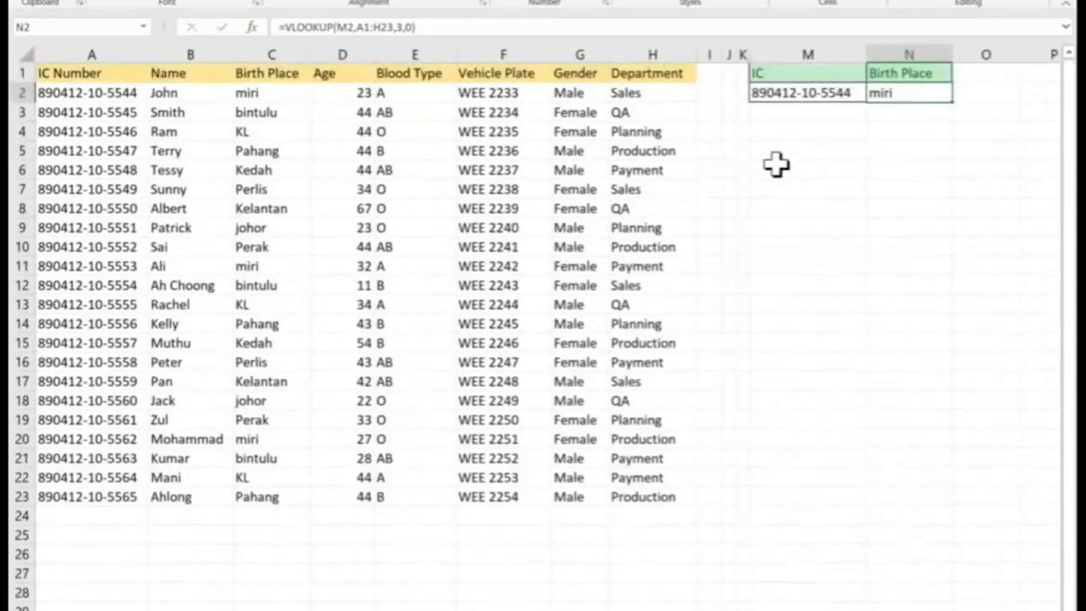
pyautogui.click(908, 152)
pyautogui.click(912, 91)
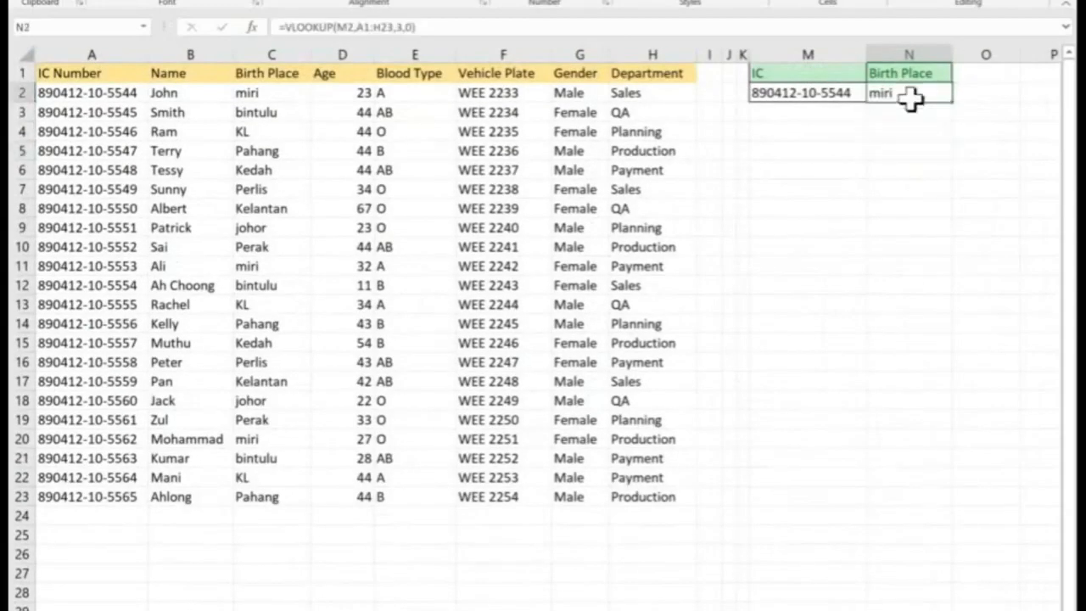
pyautogui.click(266, 92)
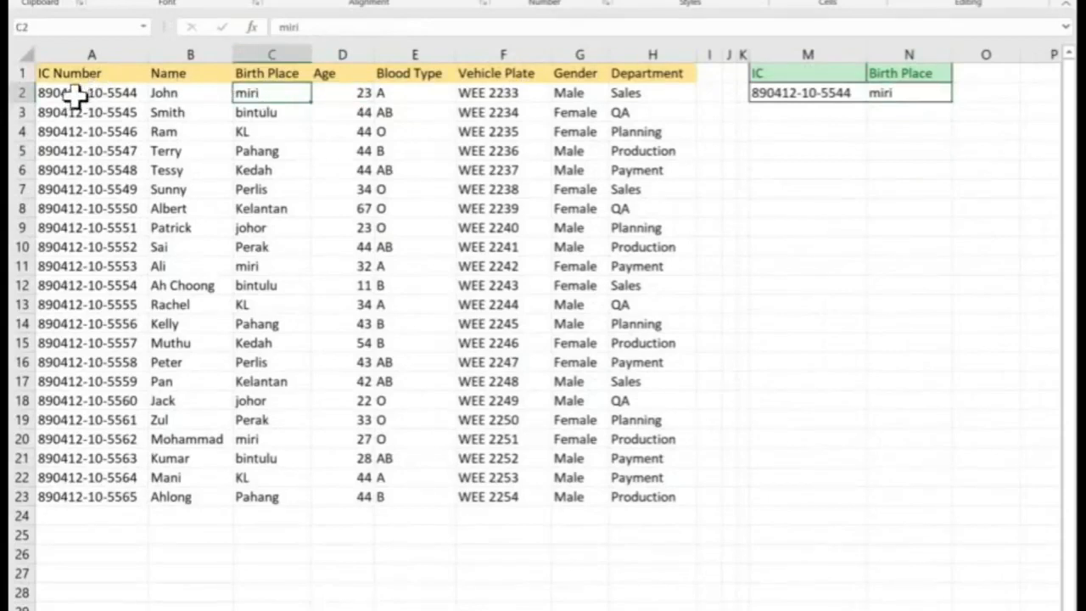
pyautogui.click(70, 95)
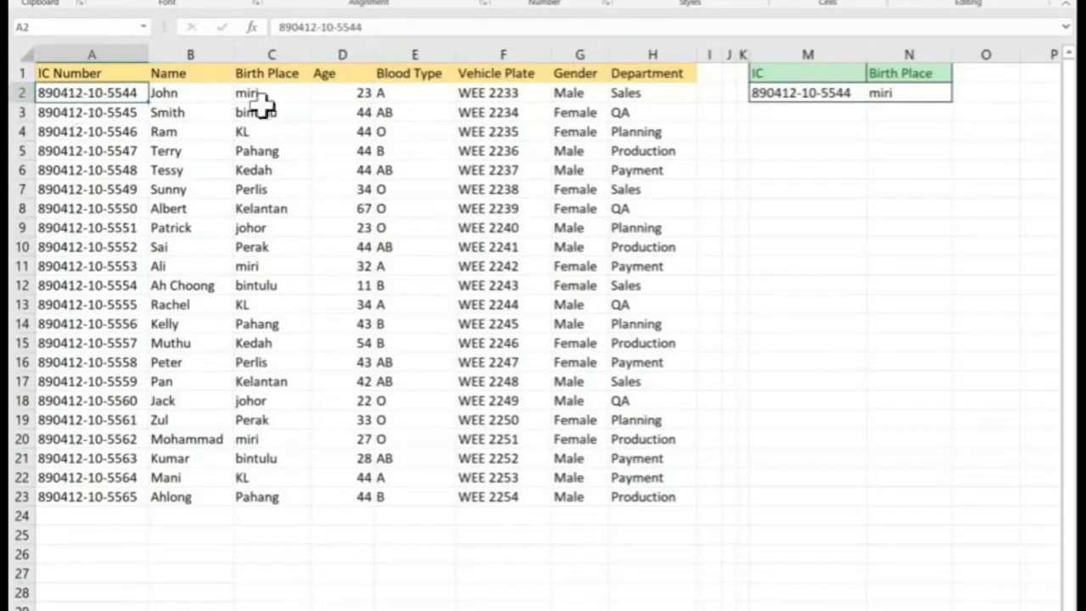
pyautogui.click(849, 92)
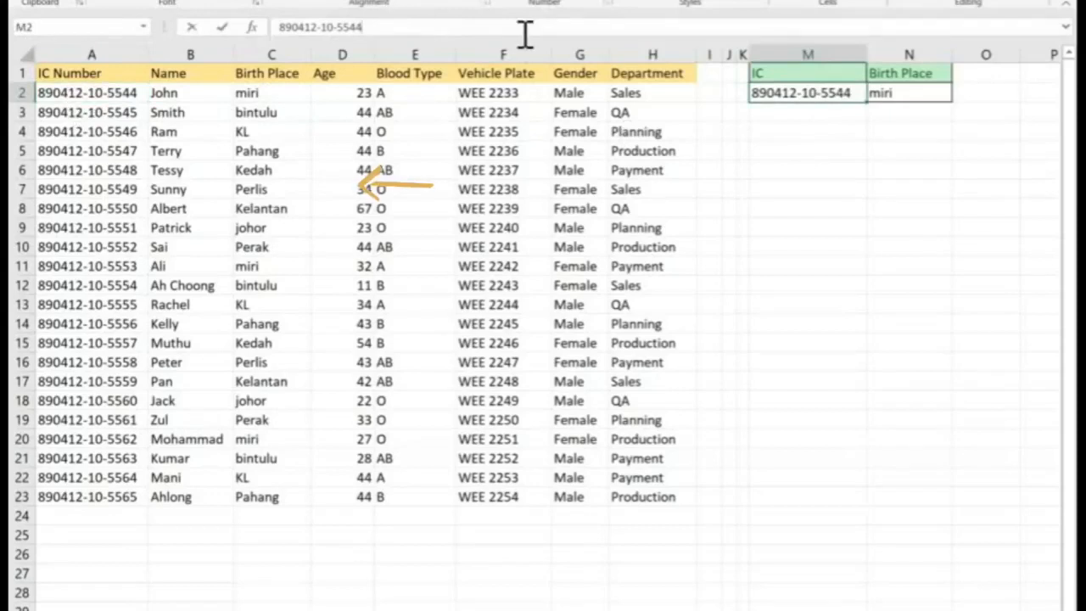
pyautogui.press('Return')
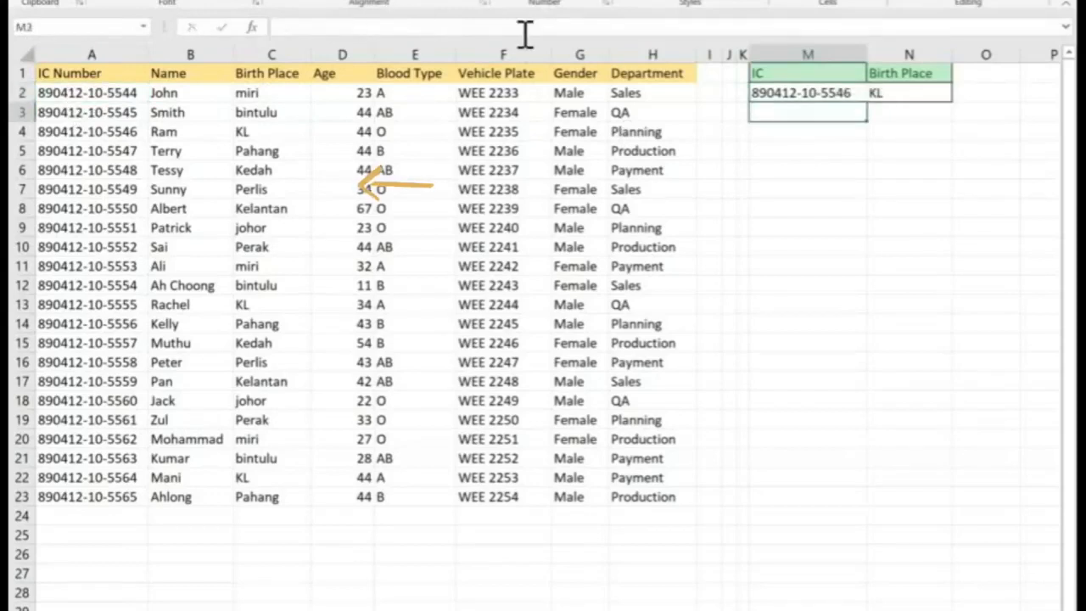
pyautogui.click(906, 95)
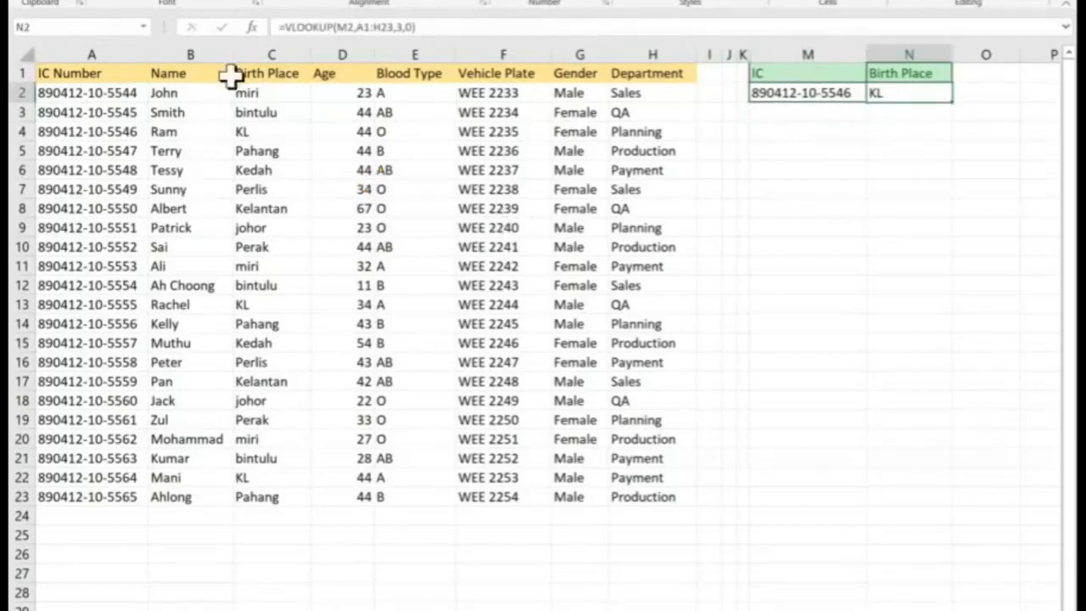
pyautogui.click(848, 94)
pyautogui.click(404, 27)
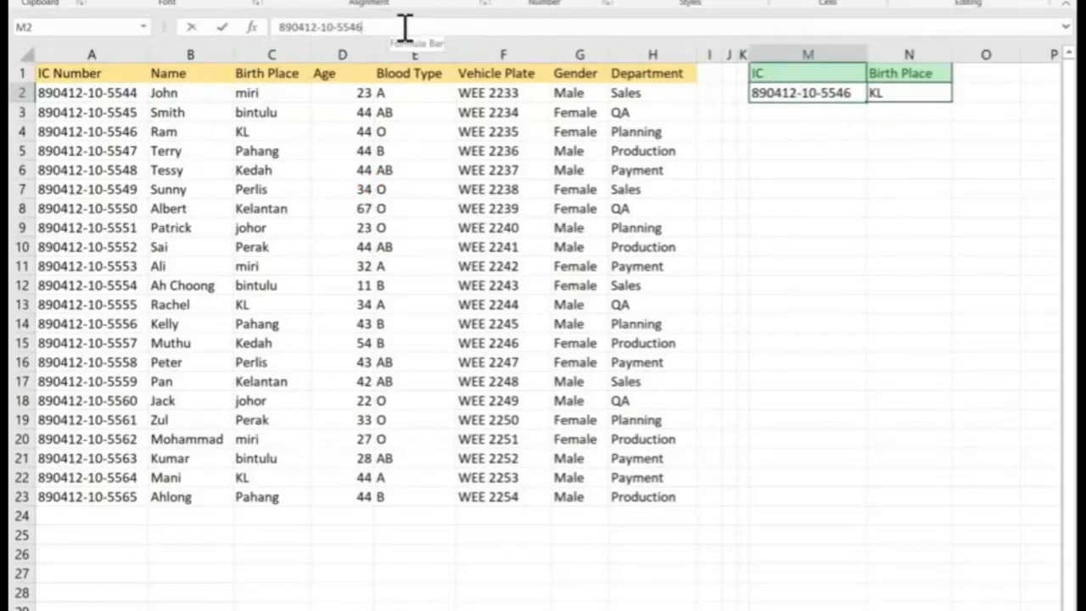
pyautogui.press('BackSpace')
pyautogui.press('BackSpace')
pyautogui.press('Return')
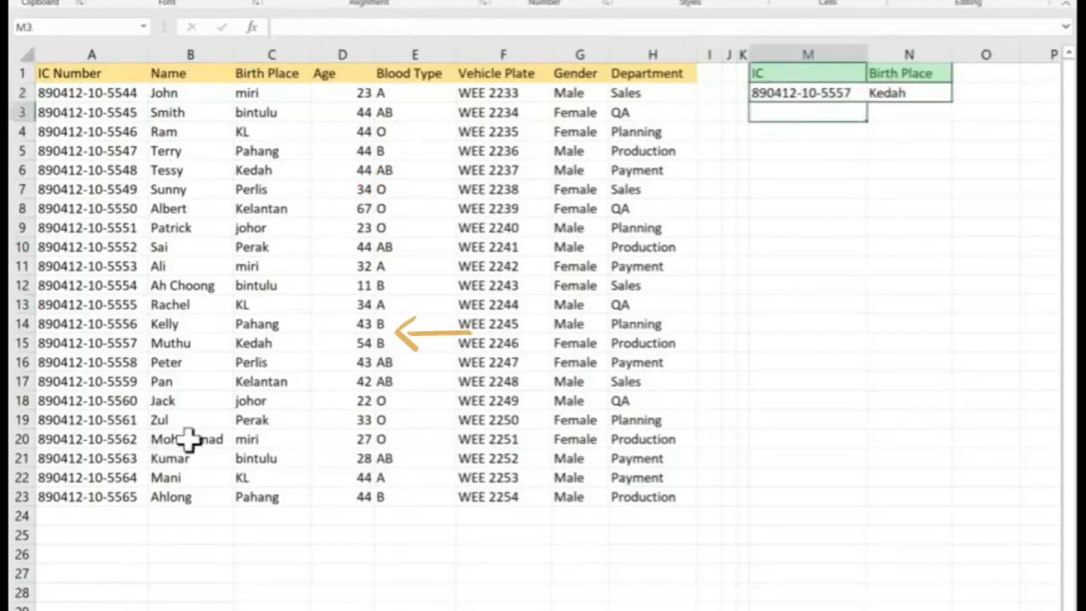
# Copy the VLOOKUP formula text from cell N2's formula
pyautogui.click(264, 347)
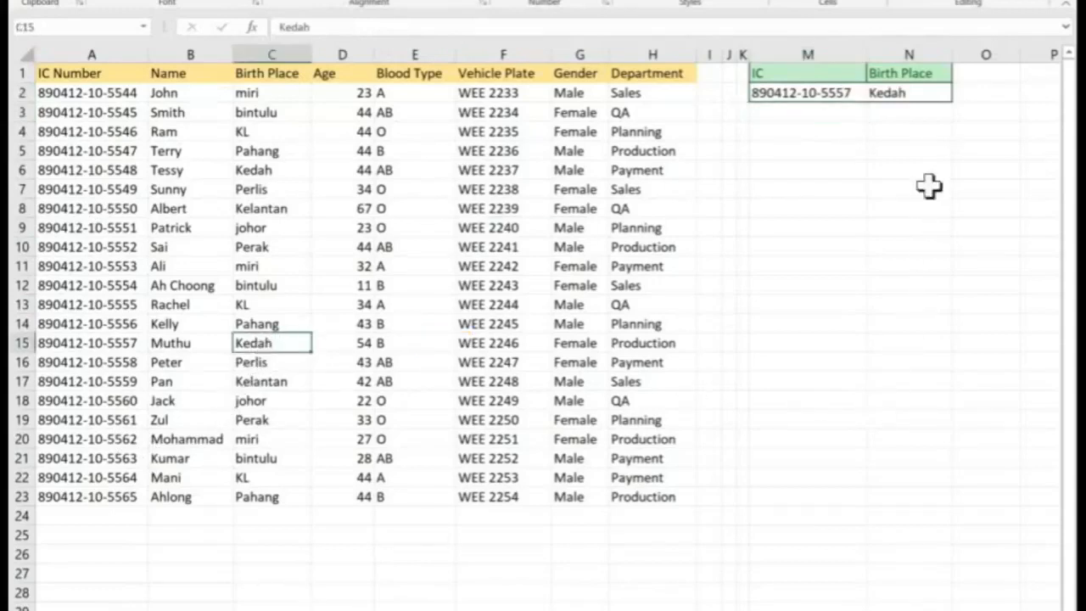
pyautogui.click(901, 93)
pyautogui.moveTo(433, 27); pyautogui.dragTo(276, 21)
pyautogui.hotkey('ctrl', 'c')
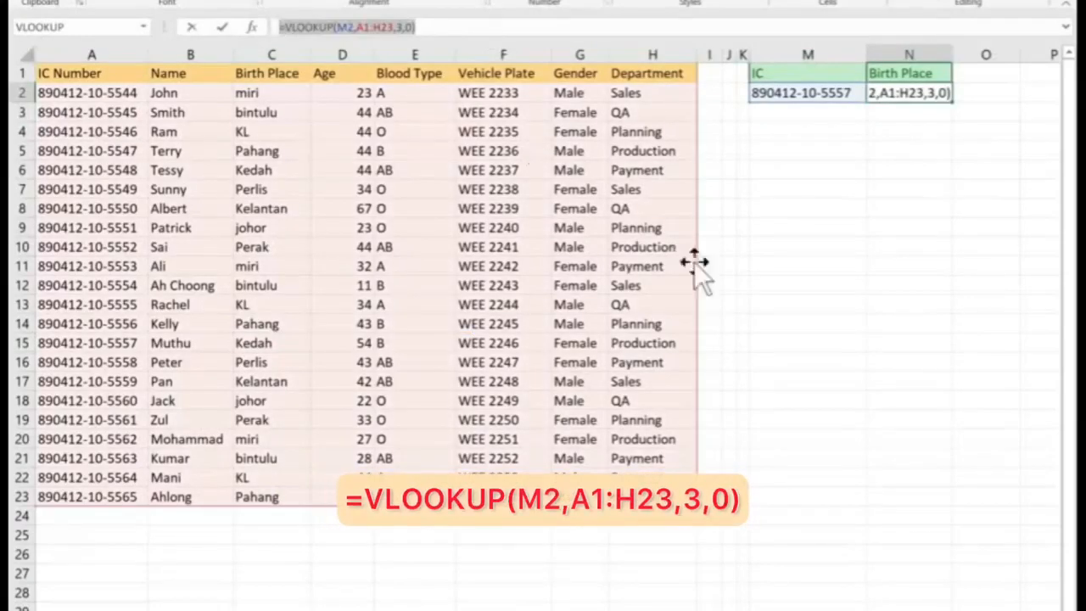
pyautogui.press('Escape')
# Insert a text box with the pasted VLOOKUP formula text and place it just below the IC lookup cells
pyautogui.click(800, 242)
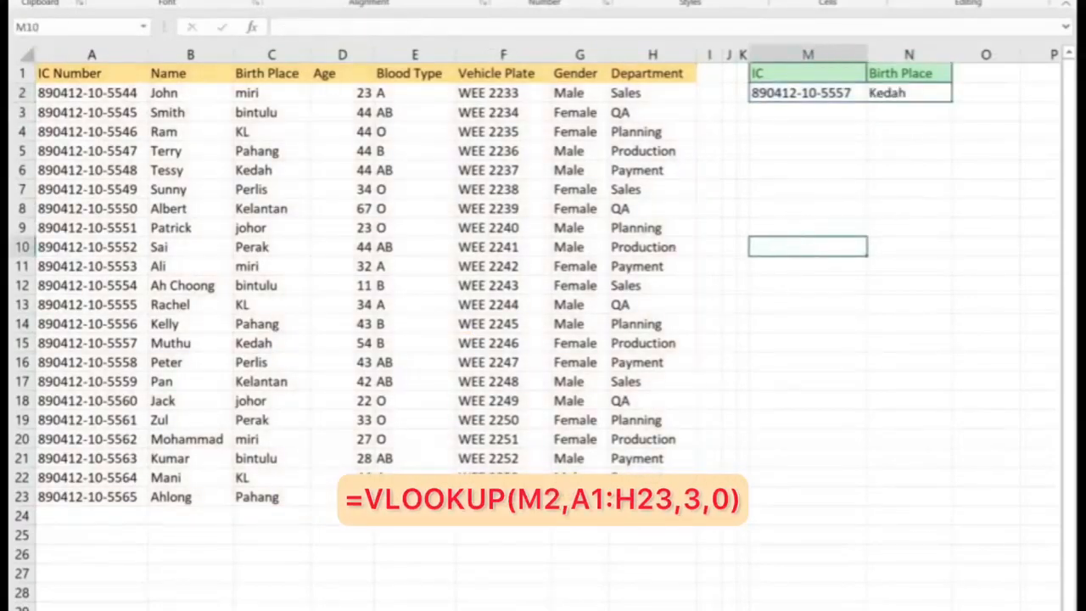
pyautogui.hotkey('alt', 'n')
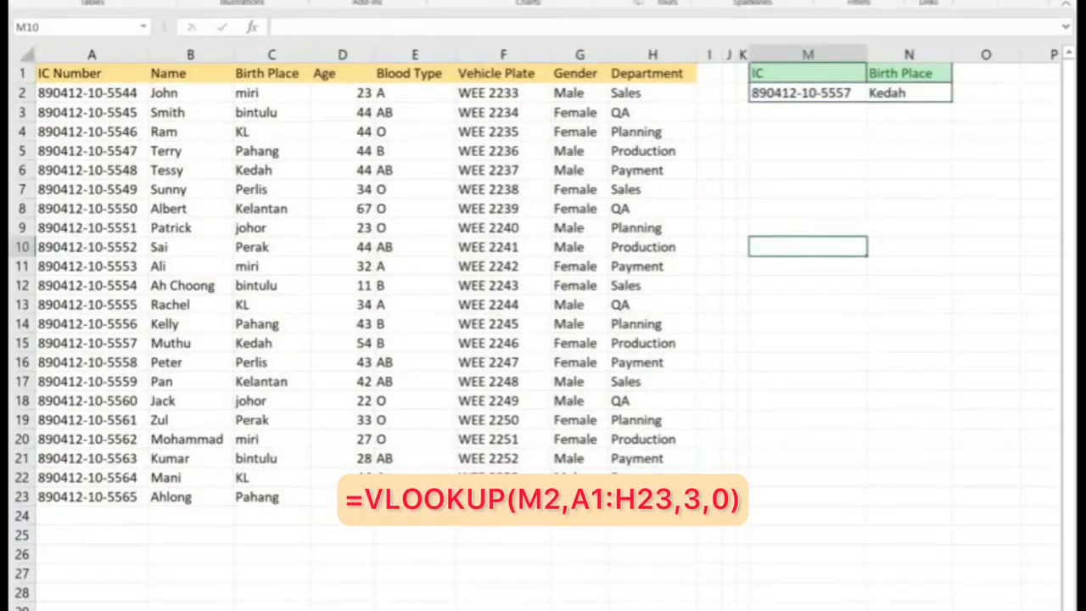
pyautogui.click(976, 4)
pyautogui.click(892, 34)
pyautogui.click(754, 249)
pyautogui.hotkey('ctrl', 'v')
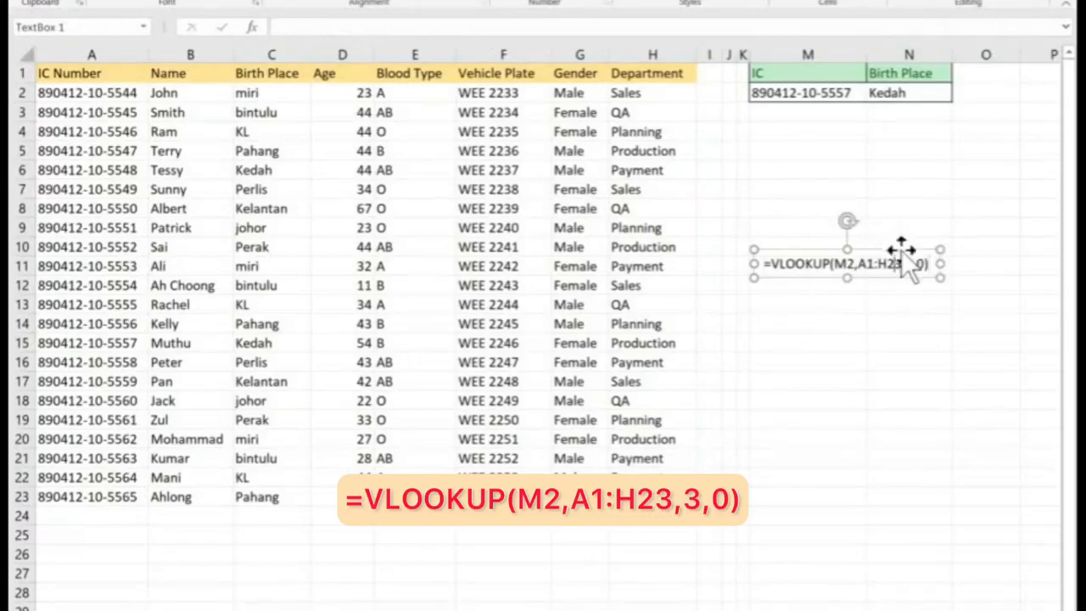
pyautogui.moveTo(901, 248); pyautogui.dragTo(891, 106)
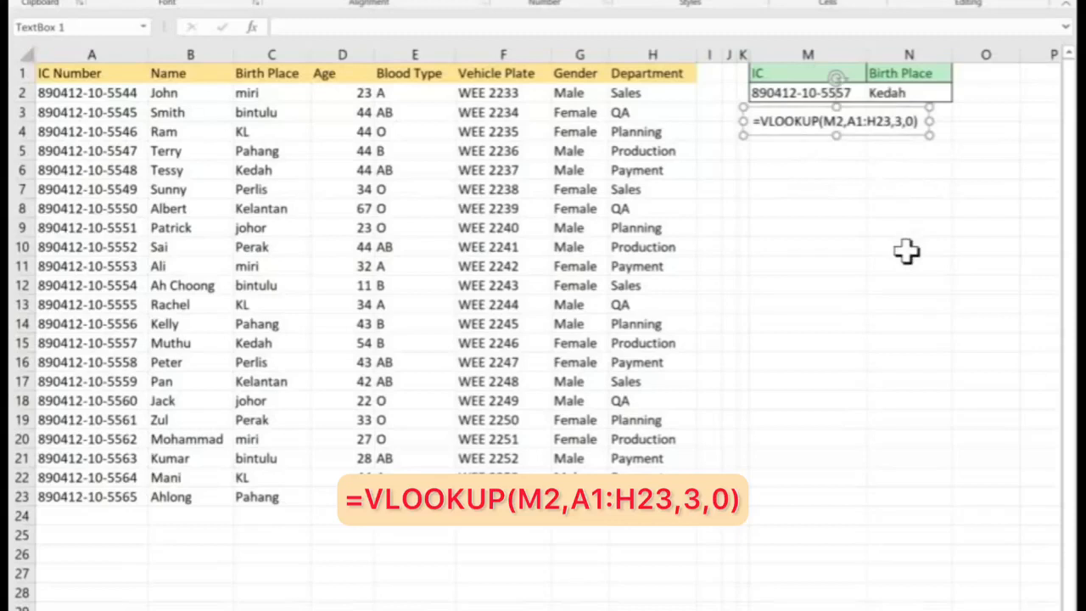